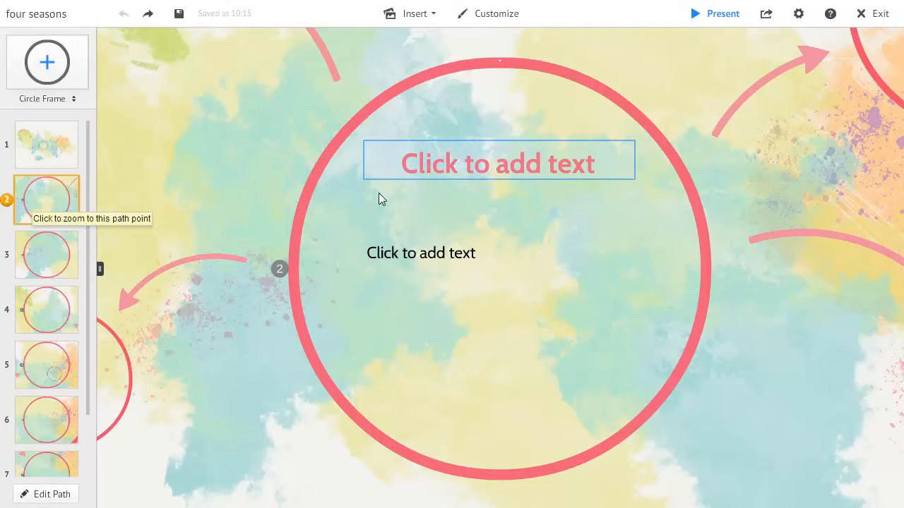
- Title frame 2 "FOUR SEASONS" and add a Subtitle-style text box below it reading "IN THE NORTHERN HEMISPHERE"
{"action": "left_click", "coordinate": [490, 163]}
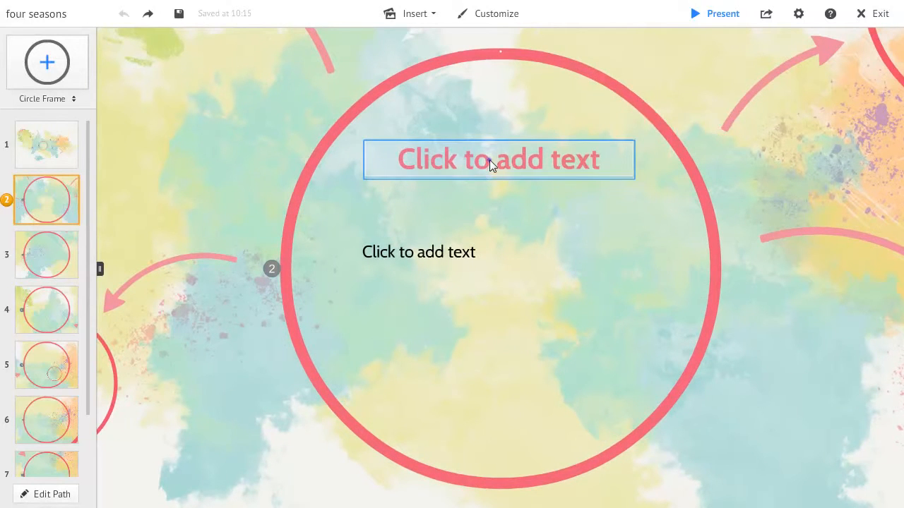
{"action": "type", "text": "FOUR SEASONS"}
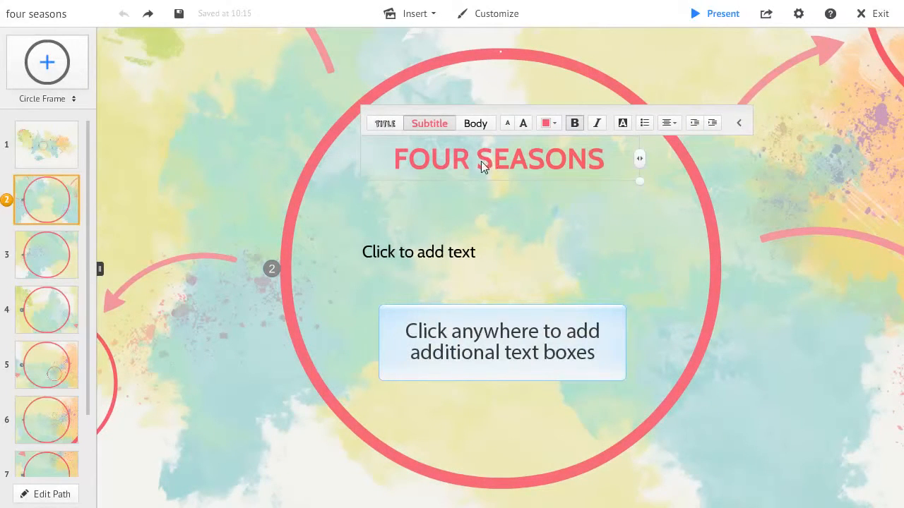
{"action": "left_click", "coordinate": [467, 205]}
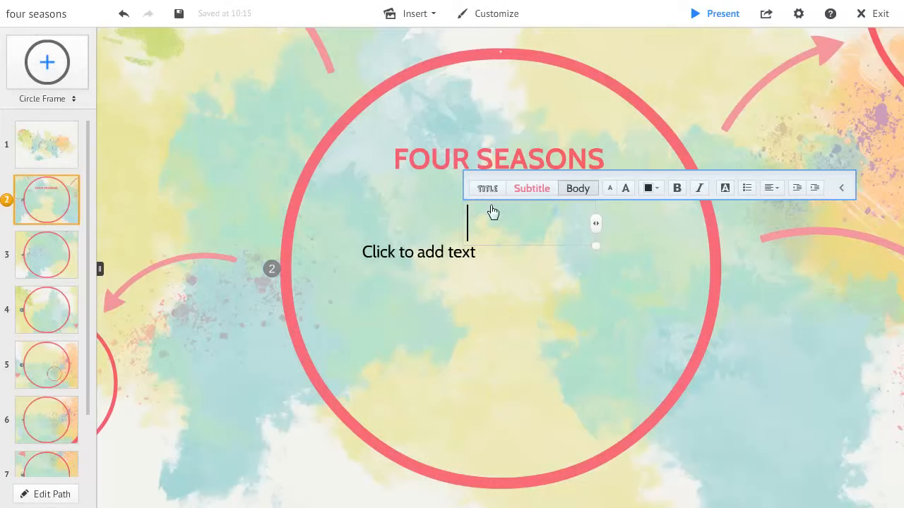
{"action": "left_click", "coordinate": [536, 196]}
{"action": "type", "text": "IN T"}
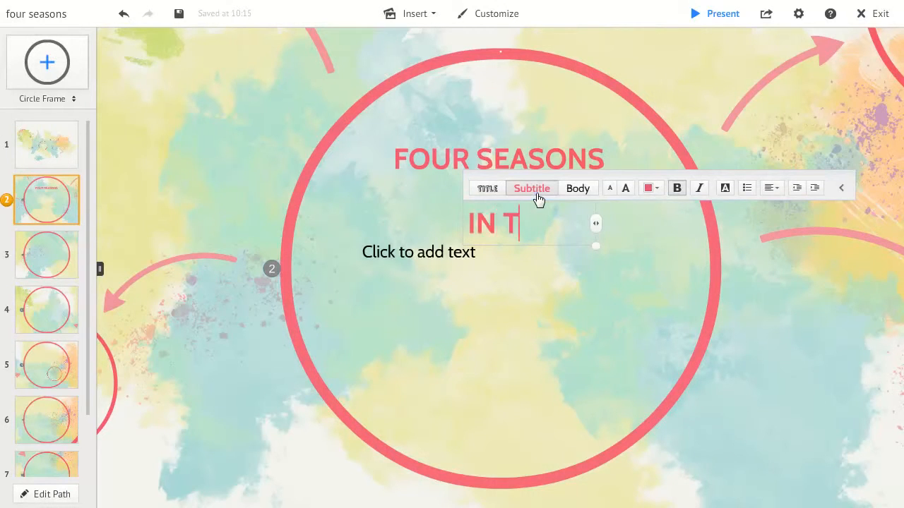
{"action": "type", "text": "HE NORTHERN HEMISPHERE"}
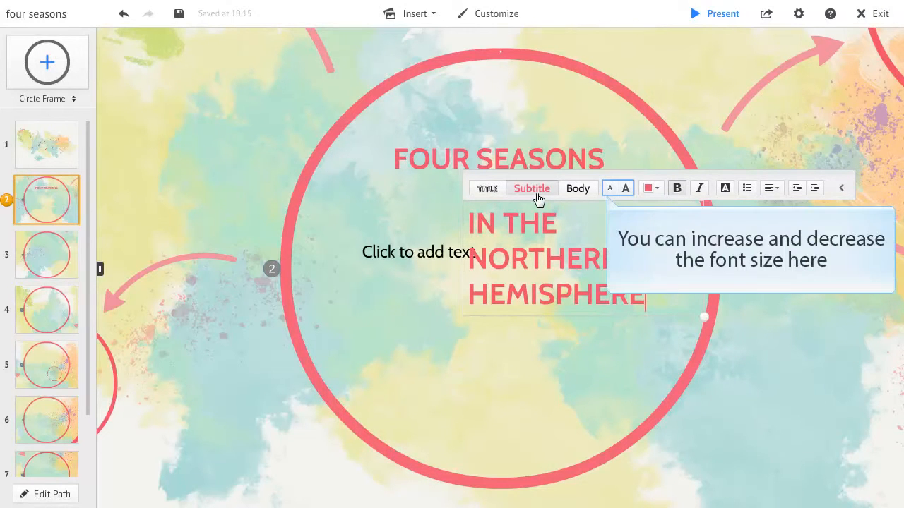
- Reduce the subtitle's font size by three increments, widen its box to fit one line, and position it directly under FOUR SEASONS
{"action": "left_click", "coordinate": [613, 189]}
{"action": "left_click", "coordinate": [612, 189]}
{"action": "left_click", "coordinate": [612, 190]}
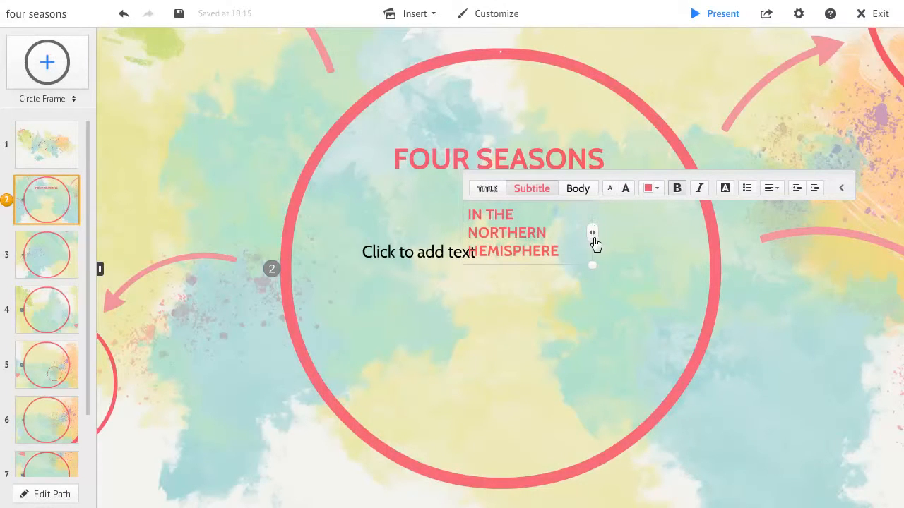
{"action": "left_click_drag", "start_coordinate": [595, 244], "coordinate": [702, 238]}
{"action": "left_click_drag", "start_coordinate": [591, 215], "coordinate": [538, 190]}
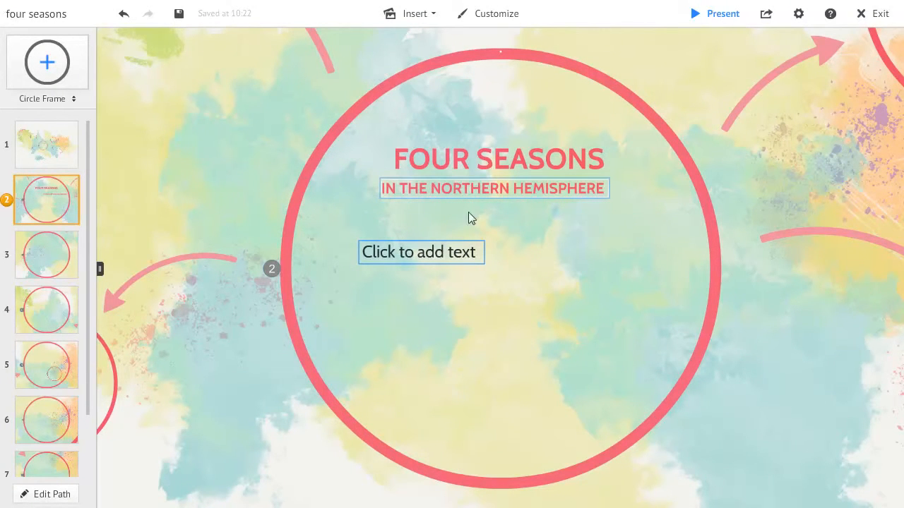
- Fill in frame 2's body text: "The four seasons are created by the tilt of Earth's spin axis in relation to its plane of orbit."
{"action": "left_click", "coordinate": [476, 261]}
{"action": "type", "text": "The four seasons are created by the tilt of Earth's spin axis in relation to its plane of orbit."}
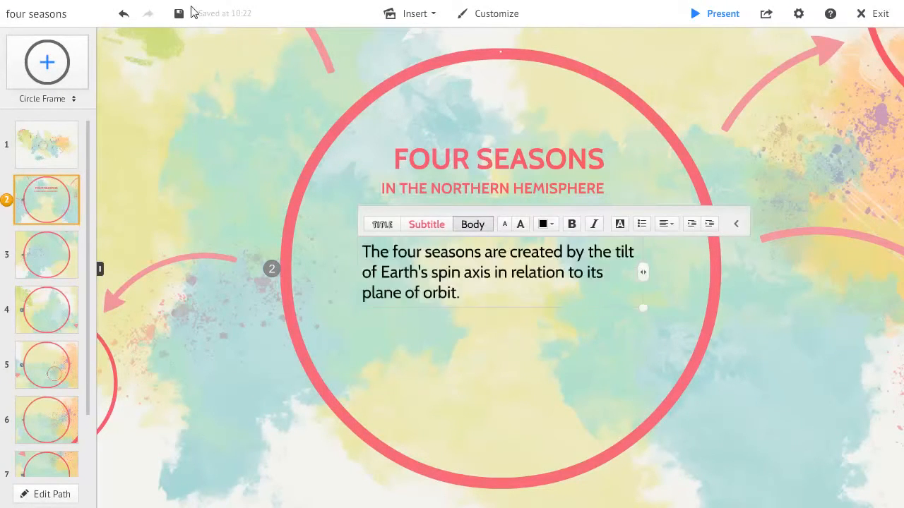
{"action": "left_click", "coordinate": [770, 396]}
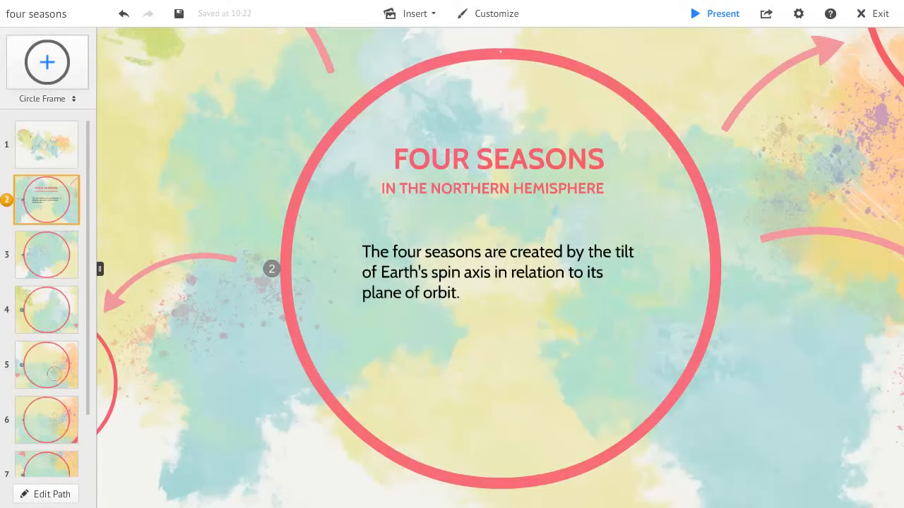
- Insert the leaf from the Sketched symbols below the text in the Autumn frame and enlarge it
{"action": "left_click", "coordinate": [62, 254]}
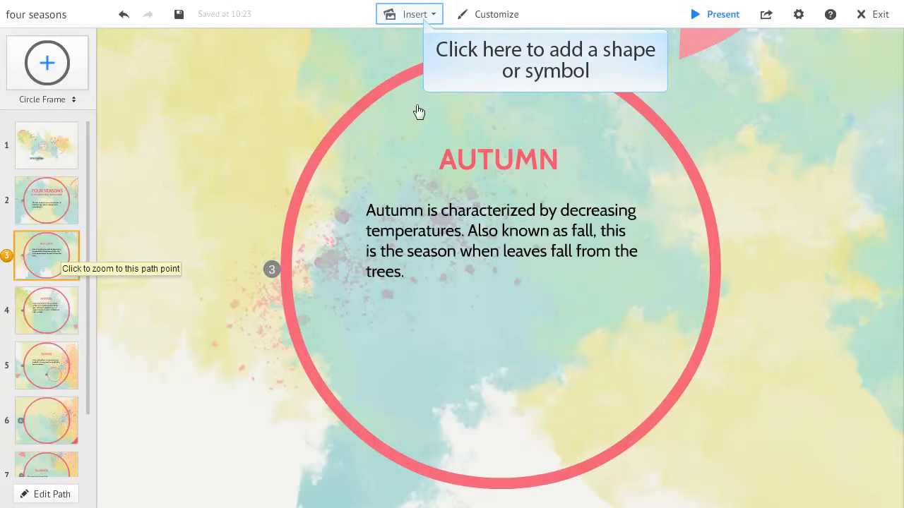
{"action": "left_click", "coordinate": [434, 23]}
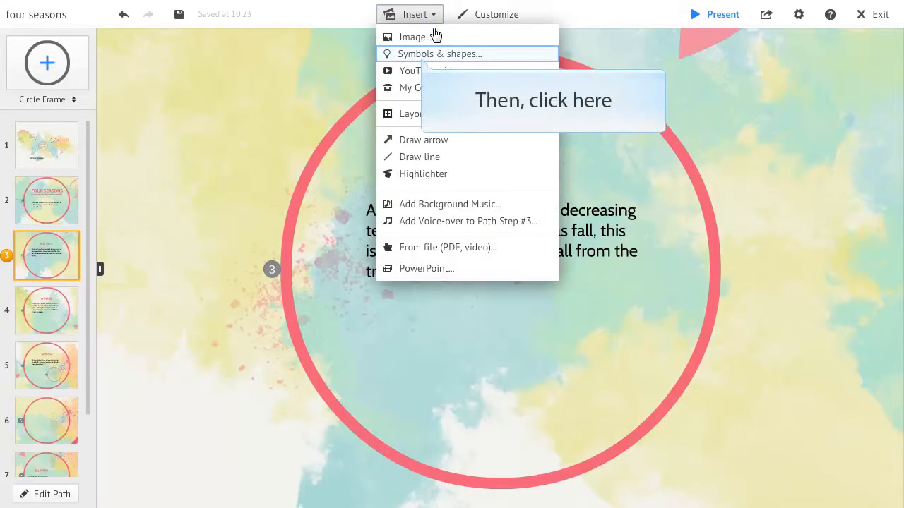
{"action": "left_click", "coordinate": [435, 54]}
{"action": "mouse_move", "coordinate": [787, 321]}
{"action": "left_mouse_down"}
{"action": "mouse_move", "coordinate": [657, 345]}
{"action": "mouse_move", "coordinate": [424, 337]}
{"action": "left_mouse_up"}
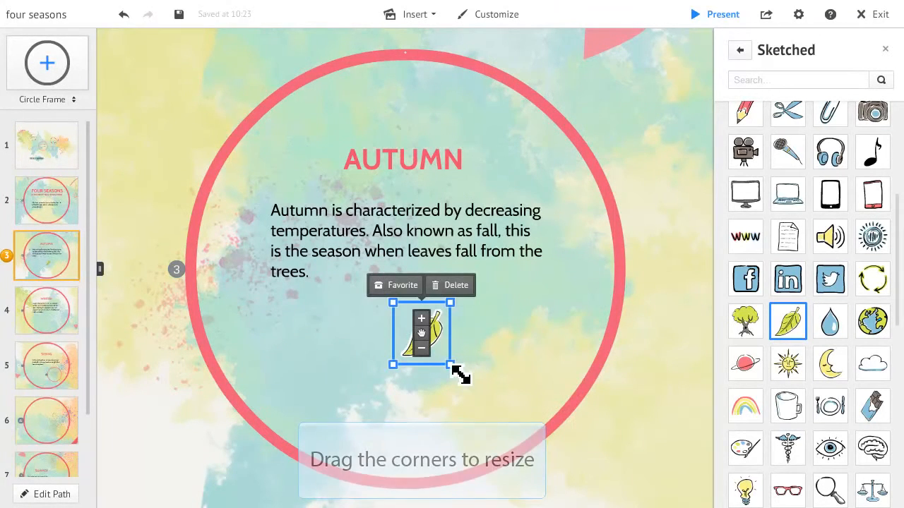
{"action": "left_click_drag", "start_coordinate": [489, 402], "coordinate": [480, 397]}
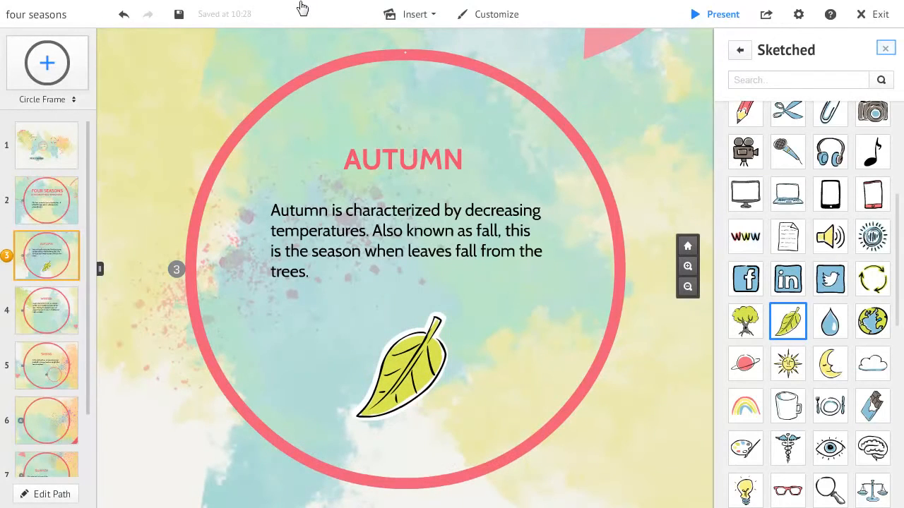
{"action": "left_click", "coordinate": [887, 48]}
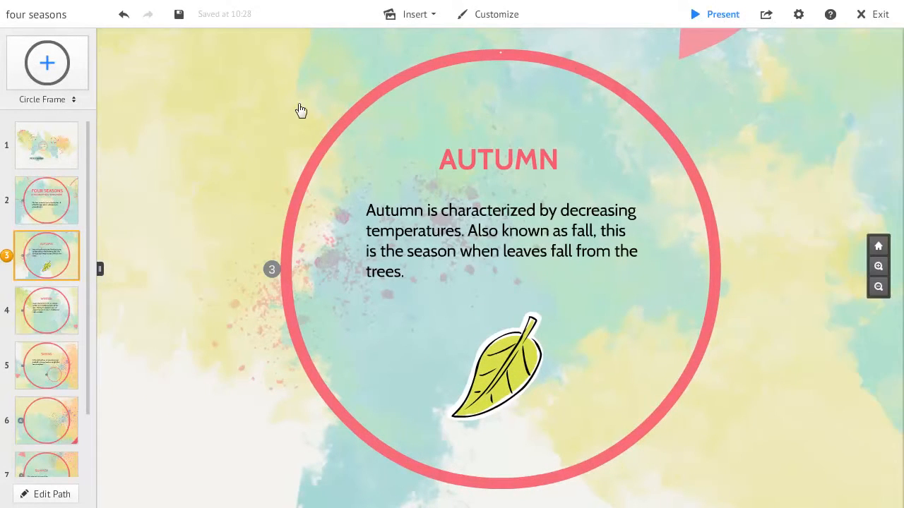
- Search the web for "WINTER" images to insert in the Winter frame
{"action": "left_click", "coordinate": [57, 321]}
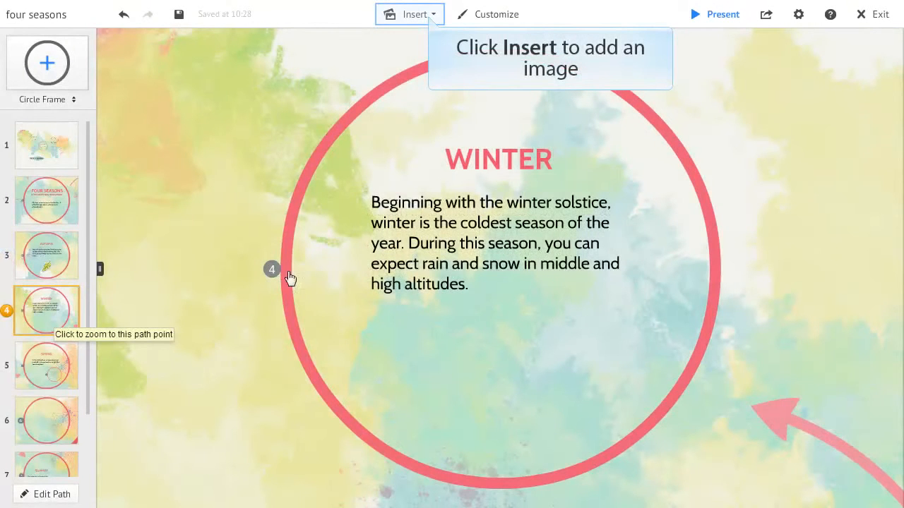
{"action": "left_click", "coordinate": [423, 14]}
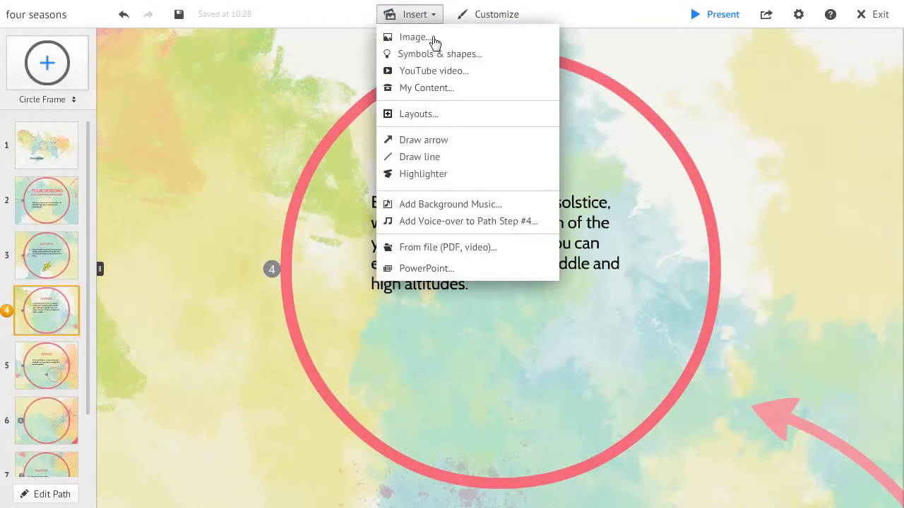
{"action": "left_click", "coordinate": [430, 36]}
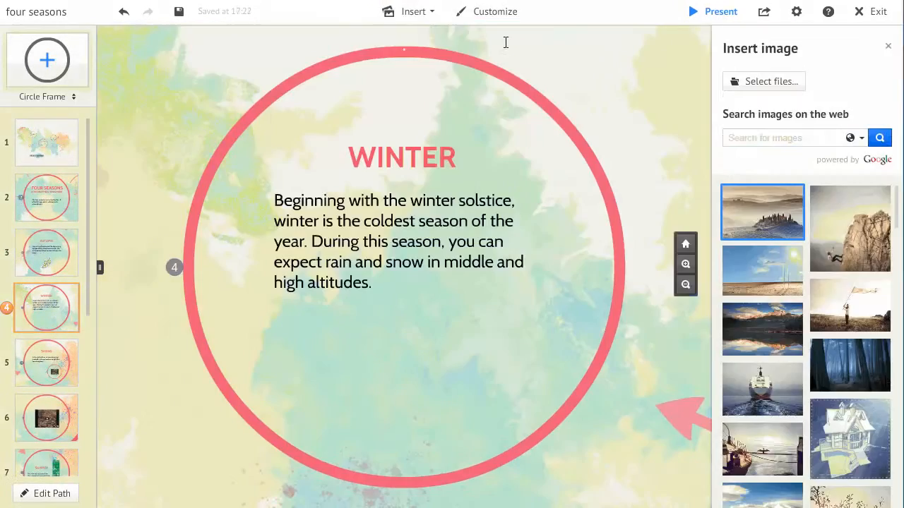
{"action": "type", "text": "winter"}
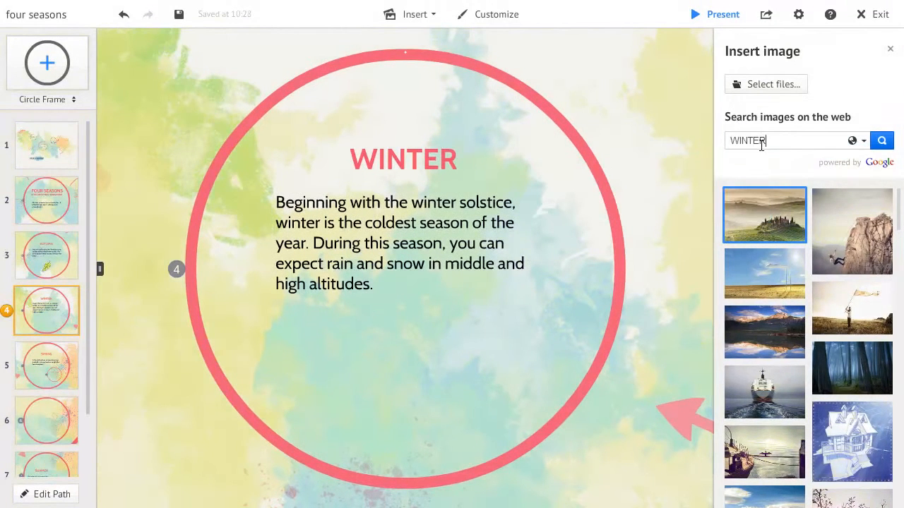
{"action": "key", "text": "Return"}
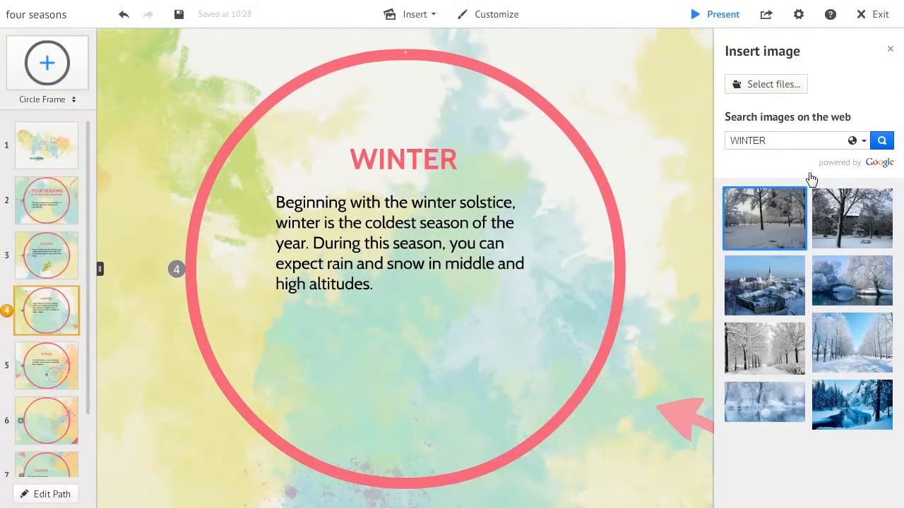
- Insert the picture of the snowy tree-lined road, shrink it and place it centered below the Winter text
{"action": "left_click_drag", "start_coordinate": [840, 335], "coordinate": [322, 342]}
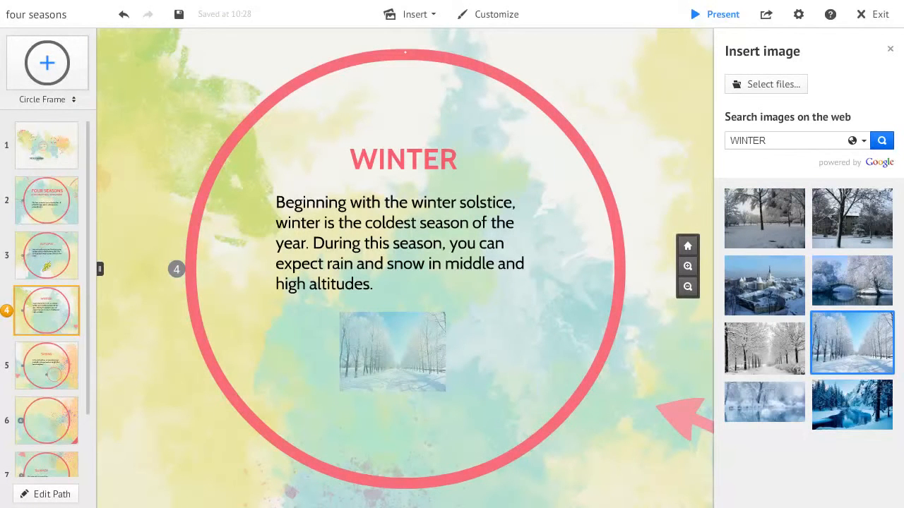
{"action": "left_click_drag", "start_coordinate": [322, 341], "coordinate": [322, 342]}
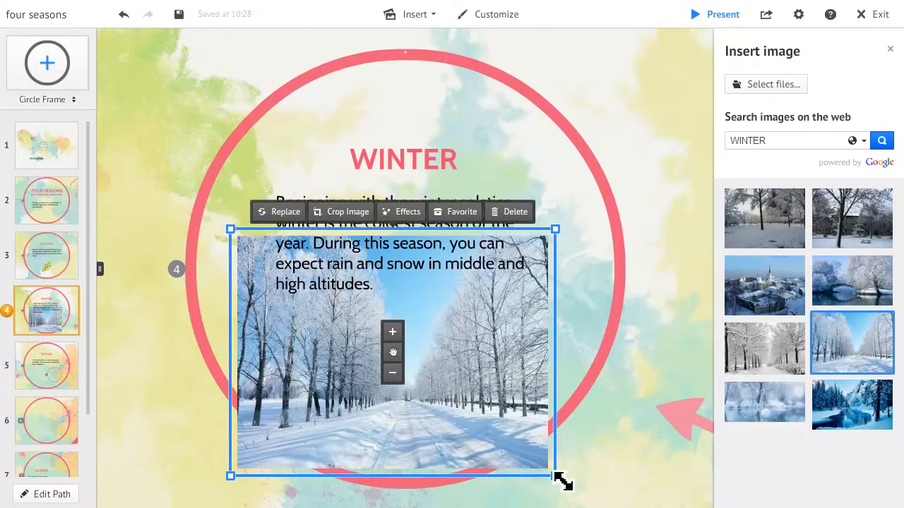
{"action": "left_click_drag", "start_coordinate": [561, 481], "coordinate": [470, 413]}
{"action": "left_click_drag", "start_coordinate": [393, 352], "coordinate": [416, 373]}
{"action": "left_click", "coordinate": [159, 371]}
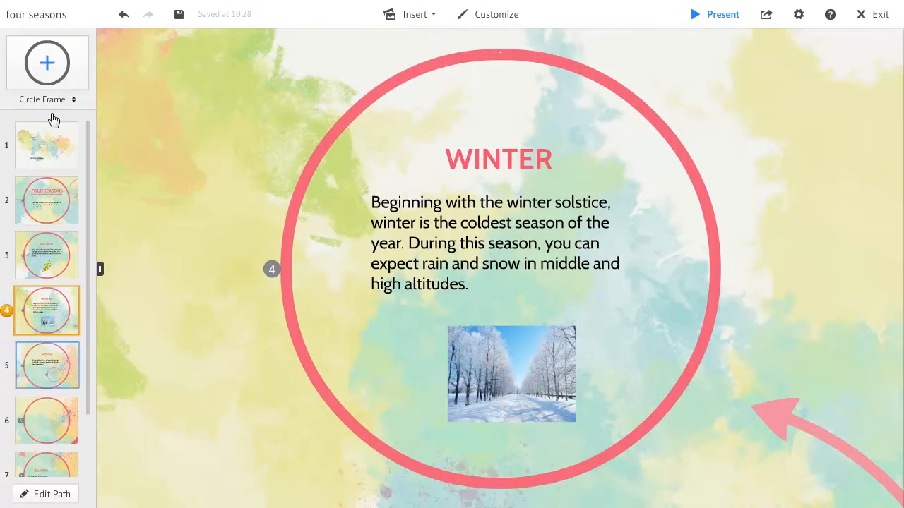
{"action": "left_click", "coordinate": [63, 370]}
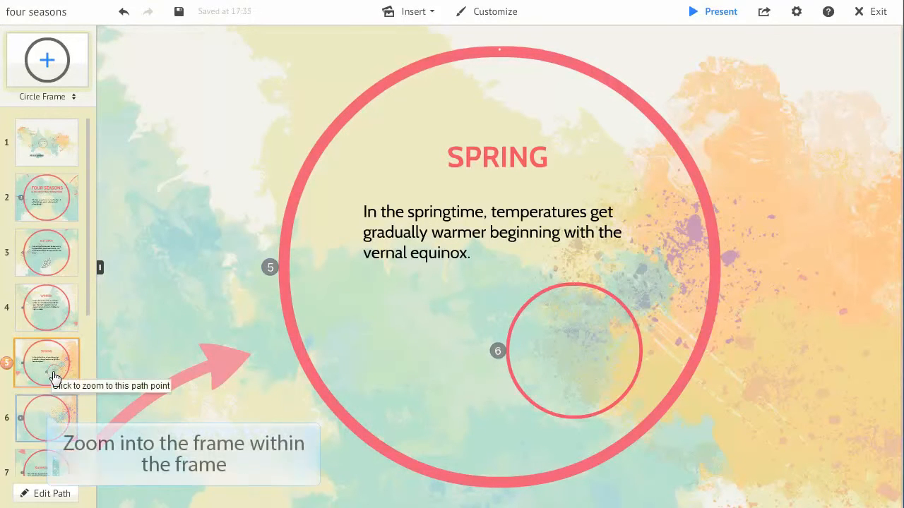
{"action": "left_click", "coordinate": [41, 418]}
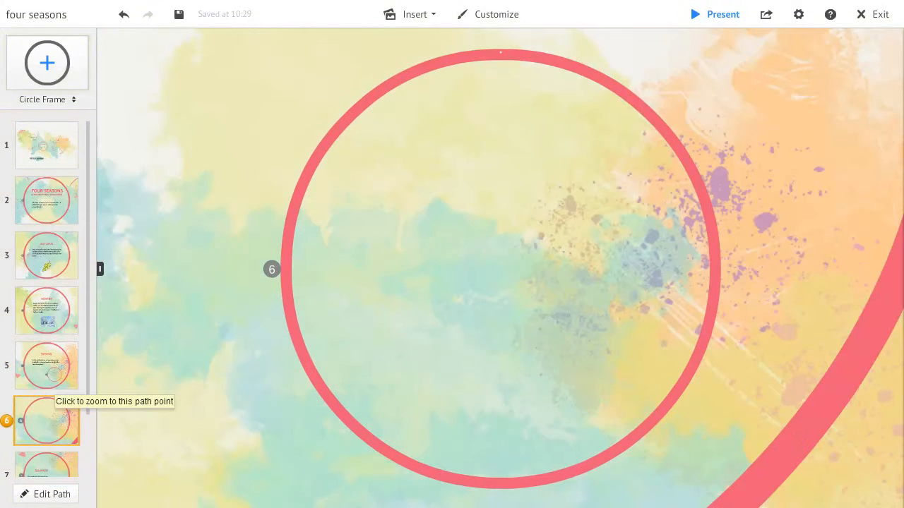
{"action": "scroll", "coordinate": [40, 417], "scroll_direction": "down", "scroll_amount": 2}
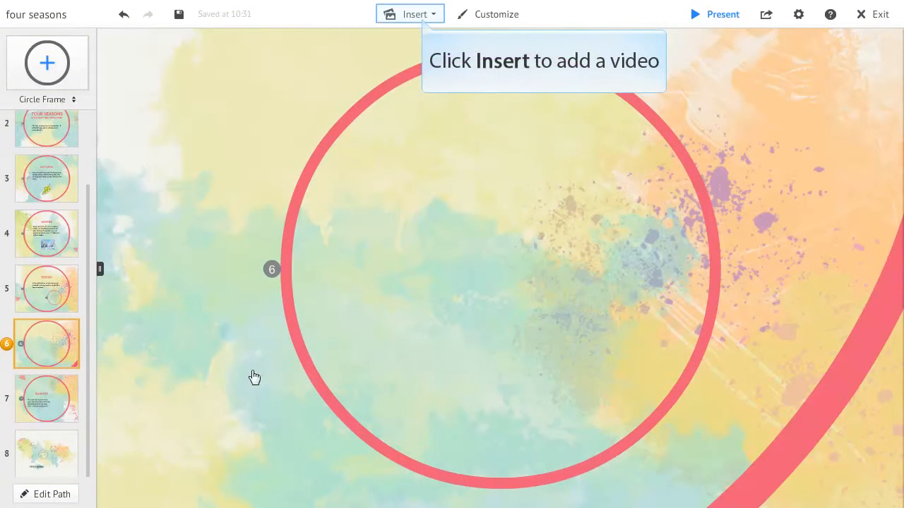
{"action": "left_click", "coordinate": [435, 14]}
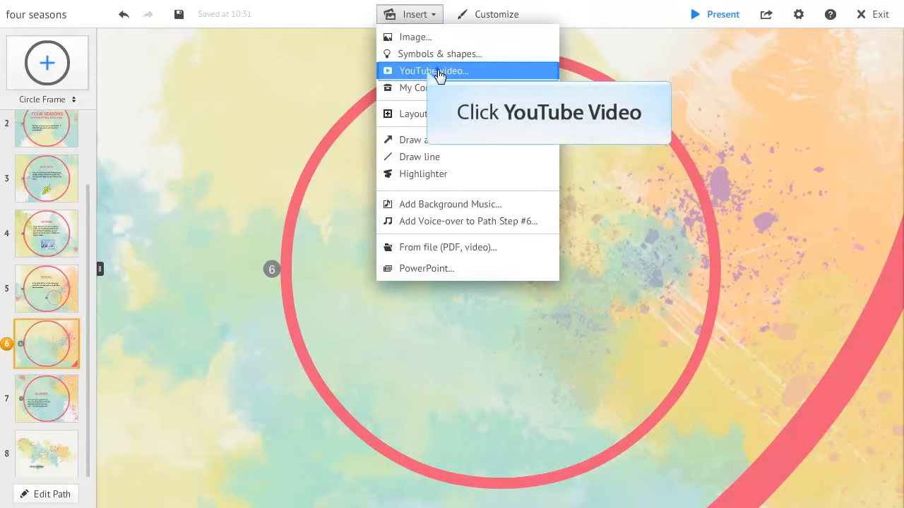
{"action": "left_click", "coordinate": [439, 70]}
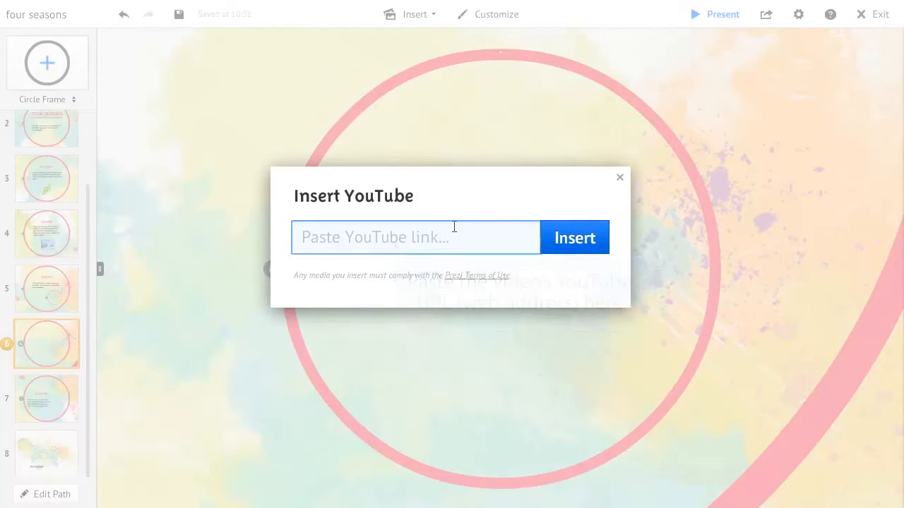
{"action": "type", "text": "https://www.youtube.com/watch?v=hP-WSMJSkYo"}
{"action": "left_click", "coordinate": [551, 245]}
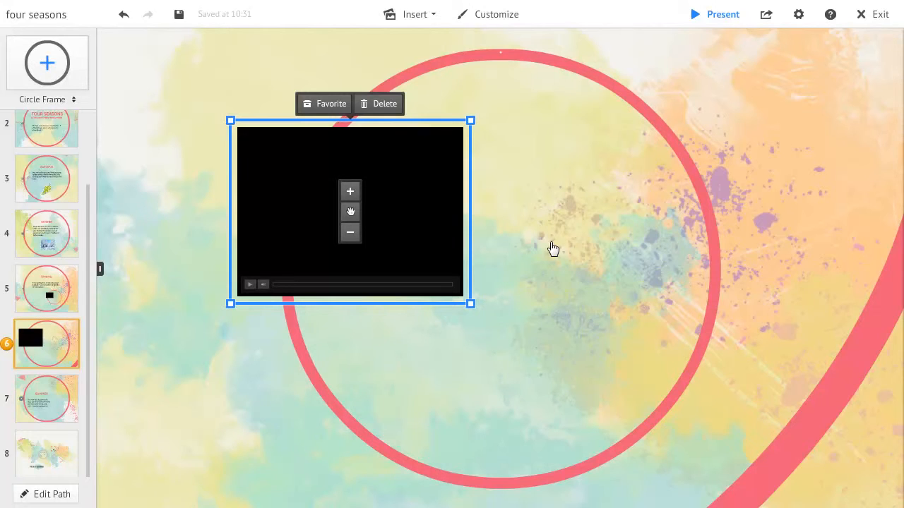
{"action": "left_click_drag", "start_coordinate": [350, 212], "coordinate": [505, 278]}
- Insert the summerfunfacts image file from the seasons folder beside the text in the Summer frame
{"action": "left_click", "coordinate": [46, 399]}
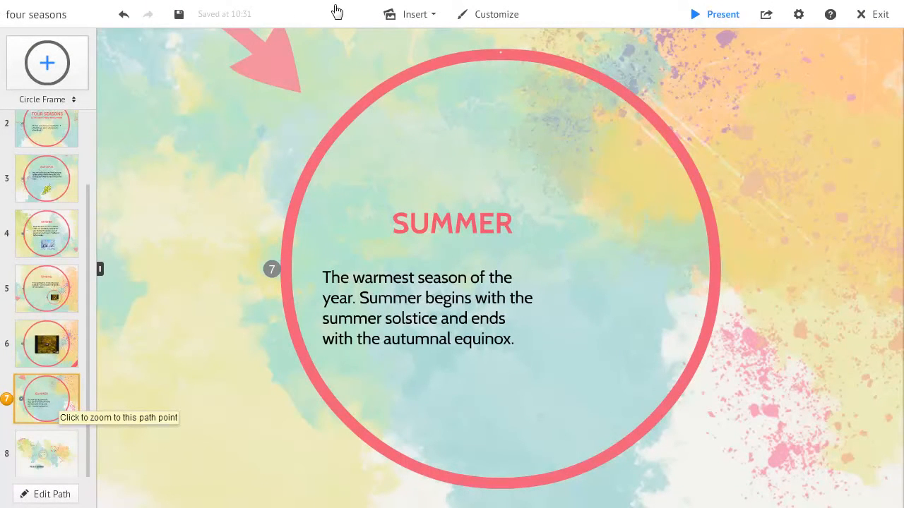
{"action": "left_click", "coordinate": [433, 17]}
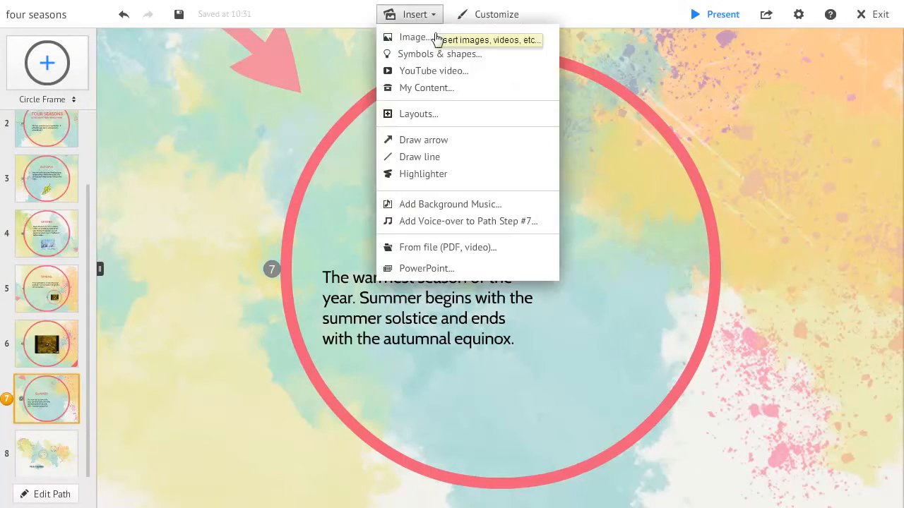
{"action": "left_click", "coordinate": [416, 37]}
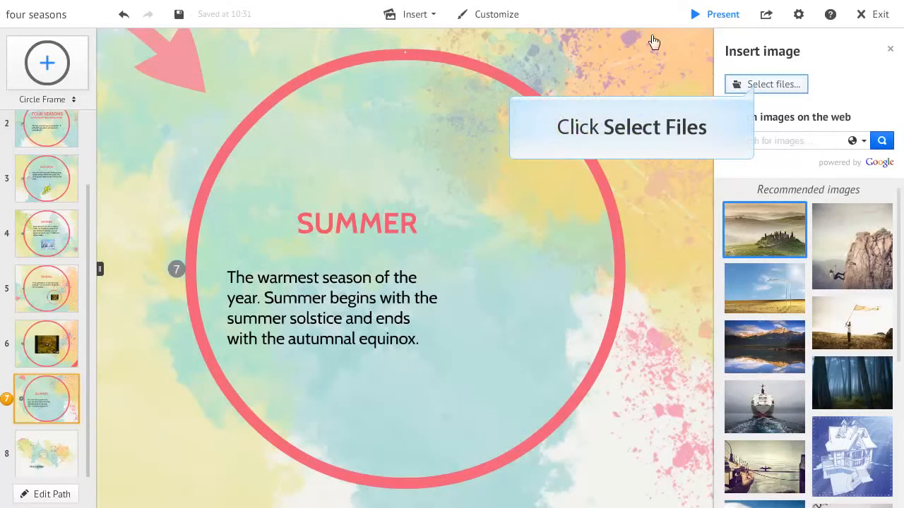
{"action": "left_click", "coordinate": [743, 80]}
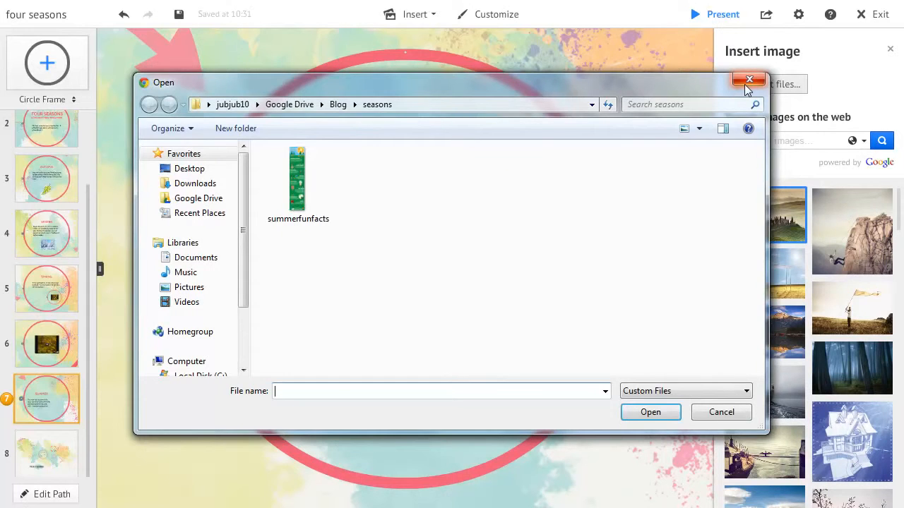
{"action": "double_click", "coordinate": [305, 198]}
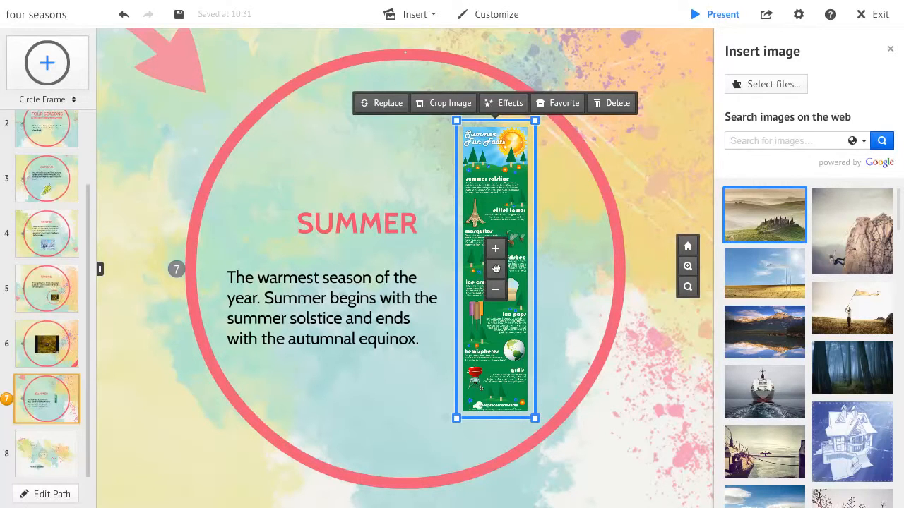
{"action": "left_click", "coordinate": [307, 203]}
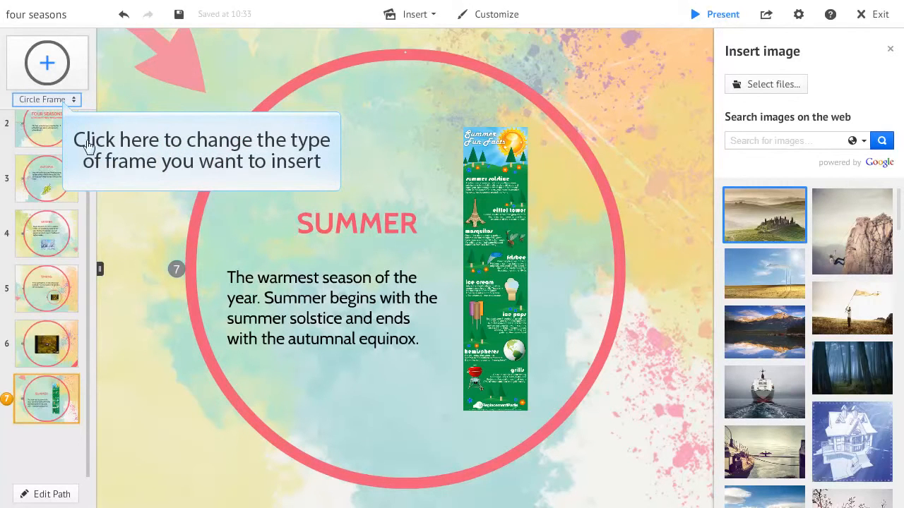
- Set the frame type to Invisible, place four frames down the summer infographic to cover its sections, and zoom to the first one
{"action": "left_click", "coordinate": [73, 100]}
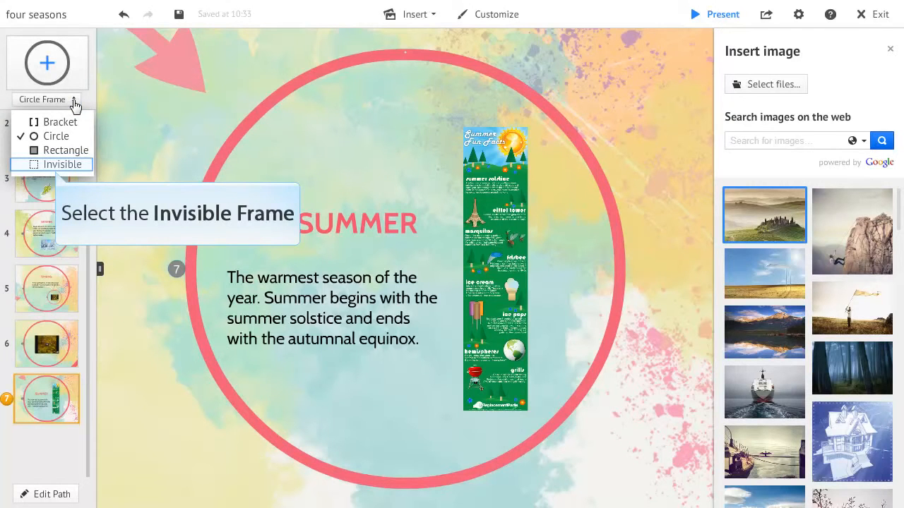
{"action": "left_click", "coordinate": [67, 167]}
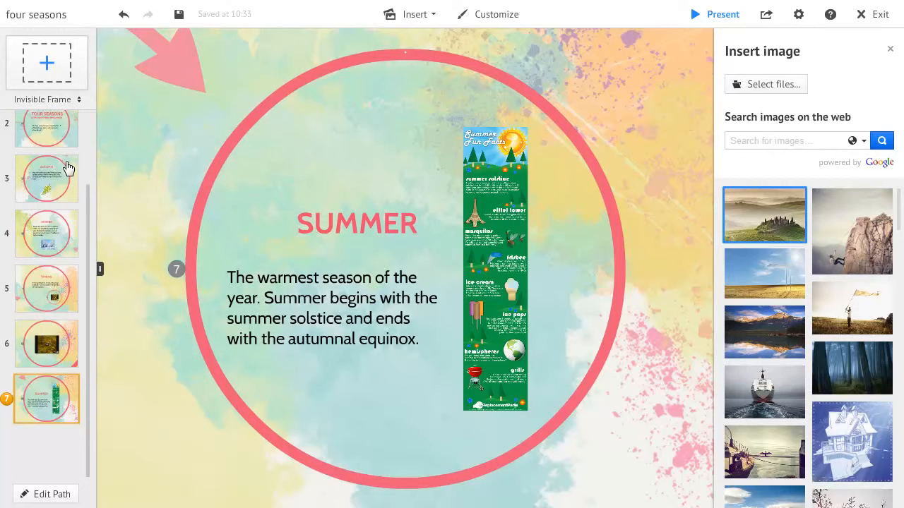
{"action": "left_click_drag", "start_coordinate": [68, 160], "coordinate": [494, 149]}
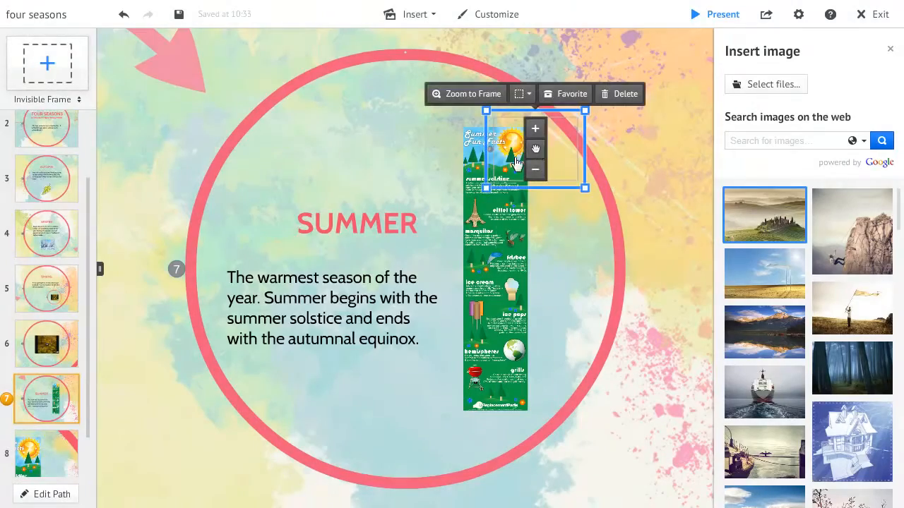
{"action": "left_click_drag", "start_coordinate": [48, 61], "coordinate": [540, 223]}
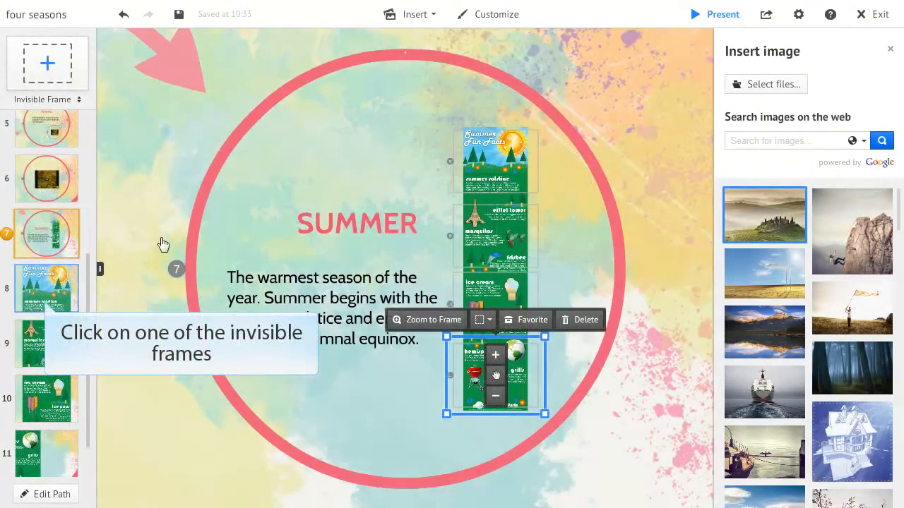
{"action": "left_click", "coordinate": [55, 287]}
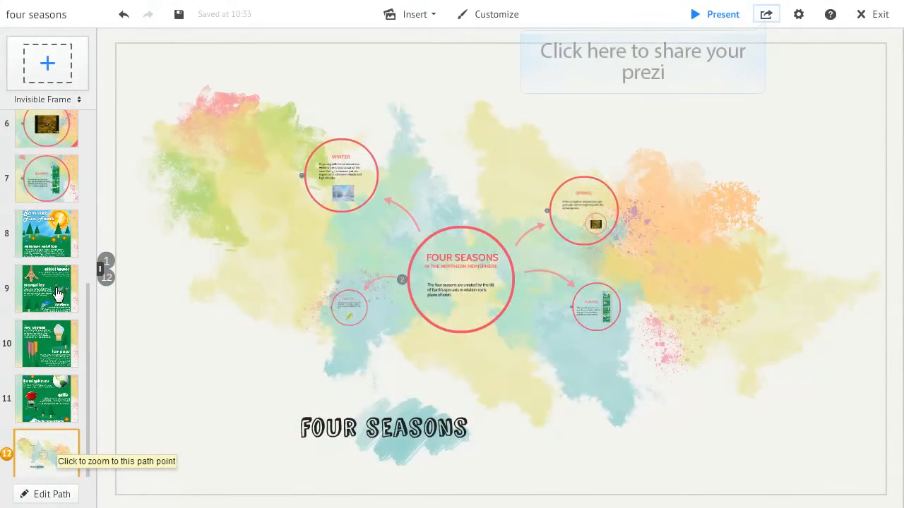
- Open the sharing settings for the four seasons presentation
{"action": "left_click", "coordinate": [766, 21]}
{"action": "left_click", "coordinate": [785, 48]}
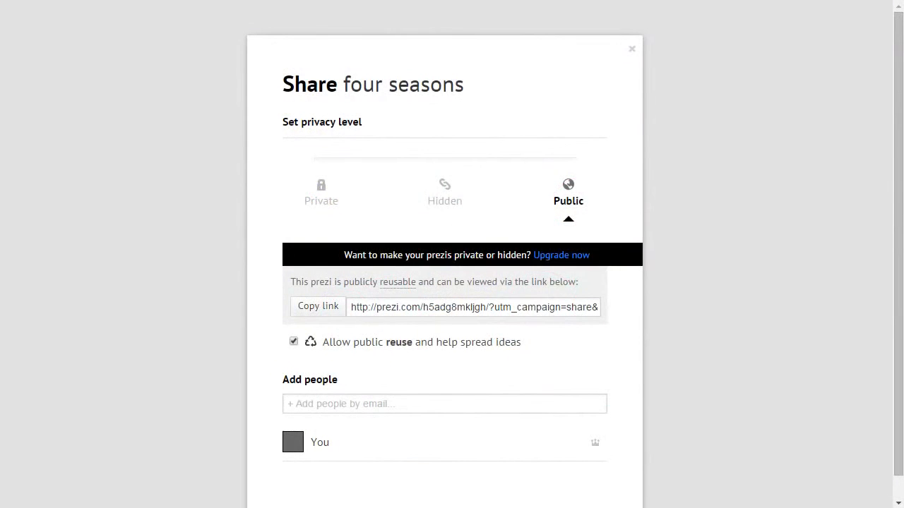